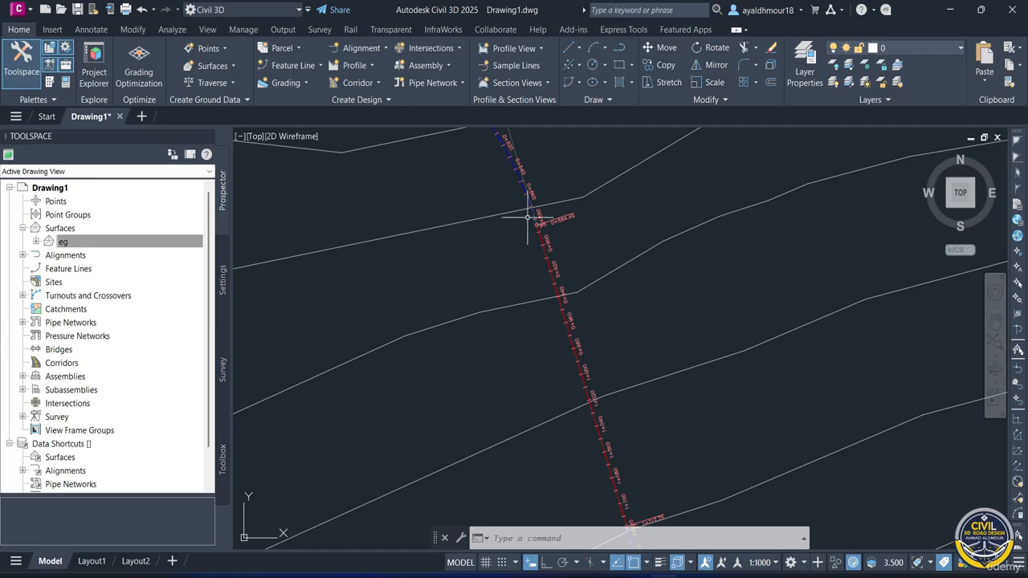
# - Start calculating superelevation for the alignment, keeping an undivided crowned roadway pivoting about the center baseline
pyautogui.click(533, 212)
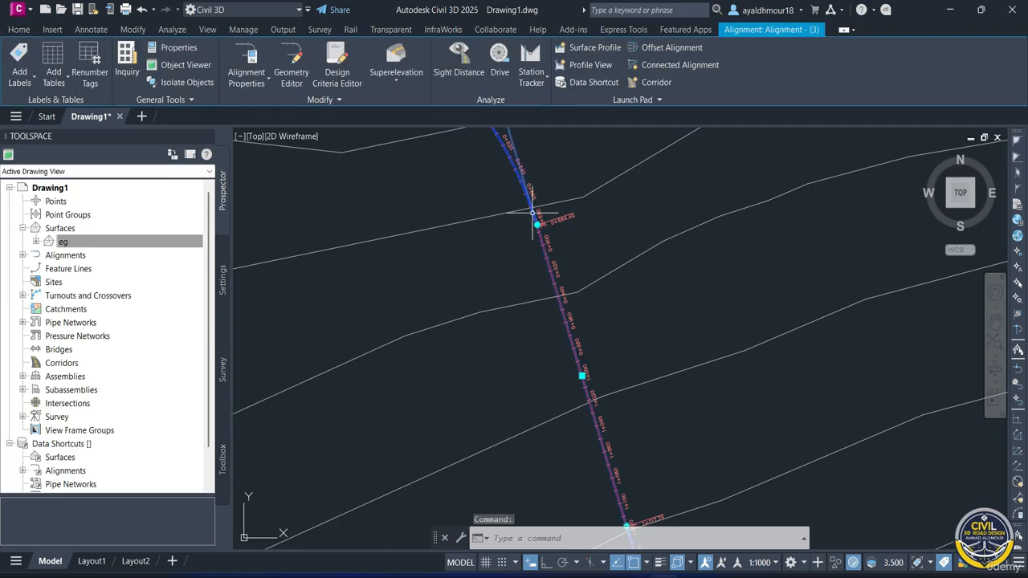
pyautogui.click(410, 80)
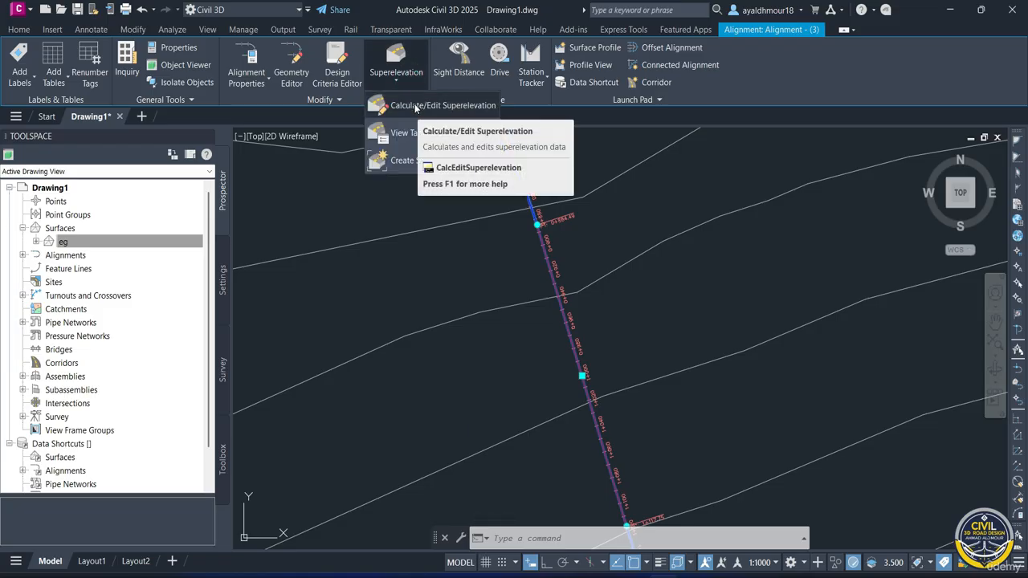
pyautogui.click(415, 105)
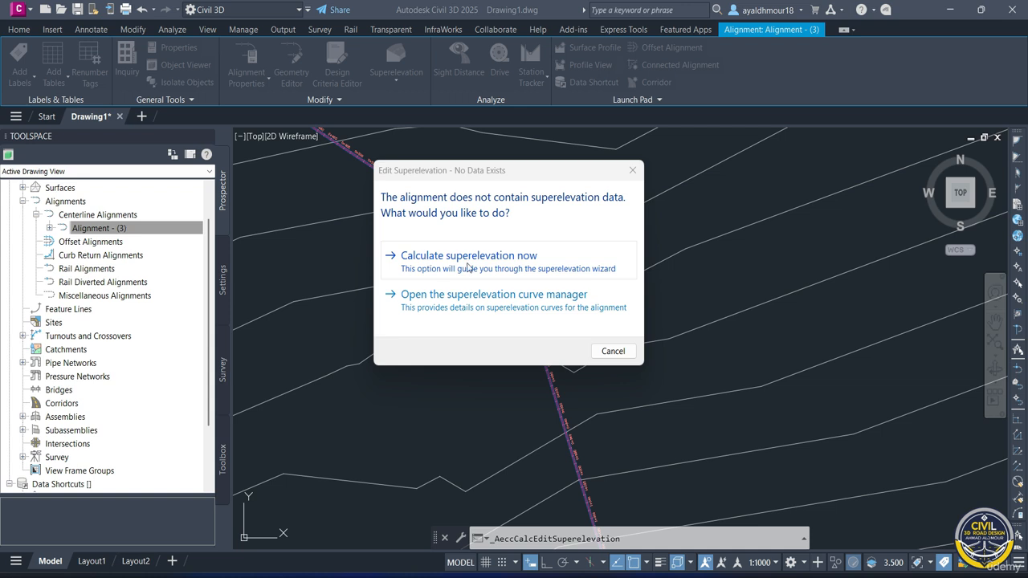
pyautogui.click(508, 265)
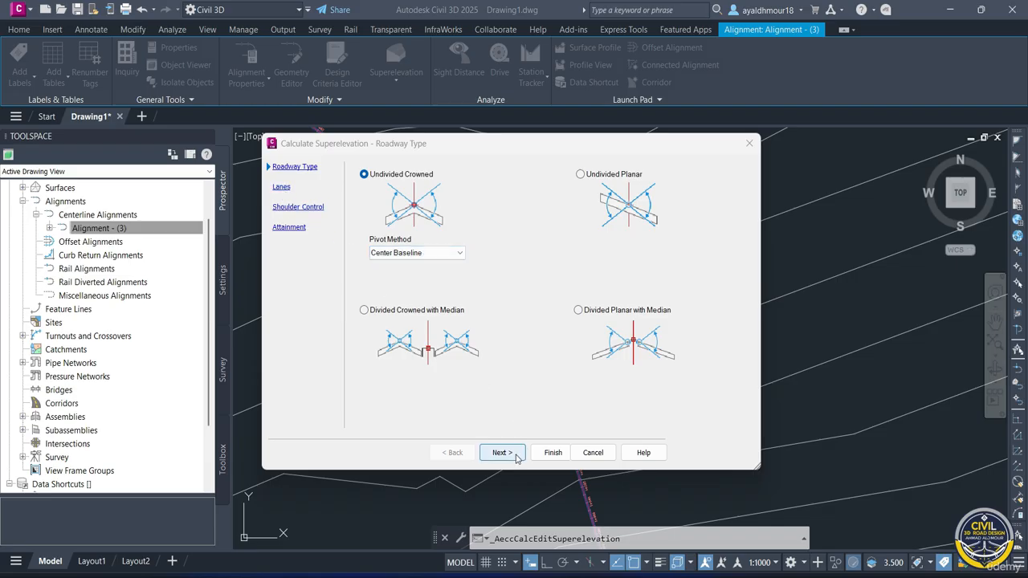
pyautogui.click(502, 452)
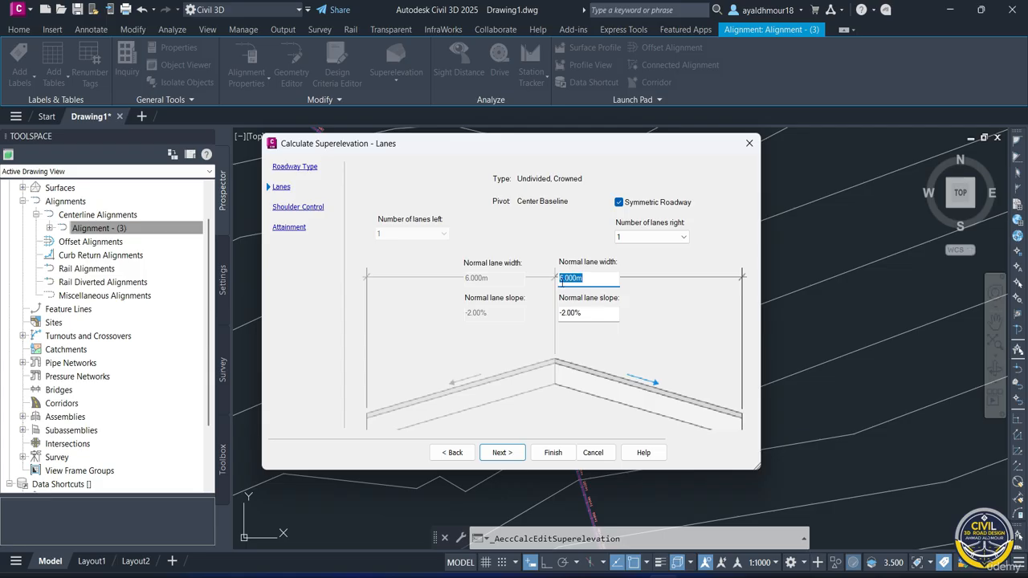
# - Set the normal lane width to 4.000 m for the symmetric roadway
pyautogui.moveTo(561, 282); pyautogui.dragTo(566, 282)
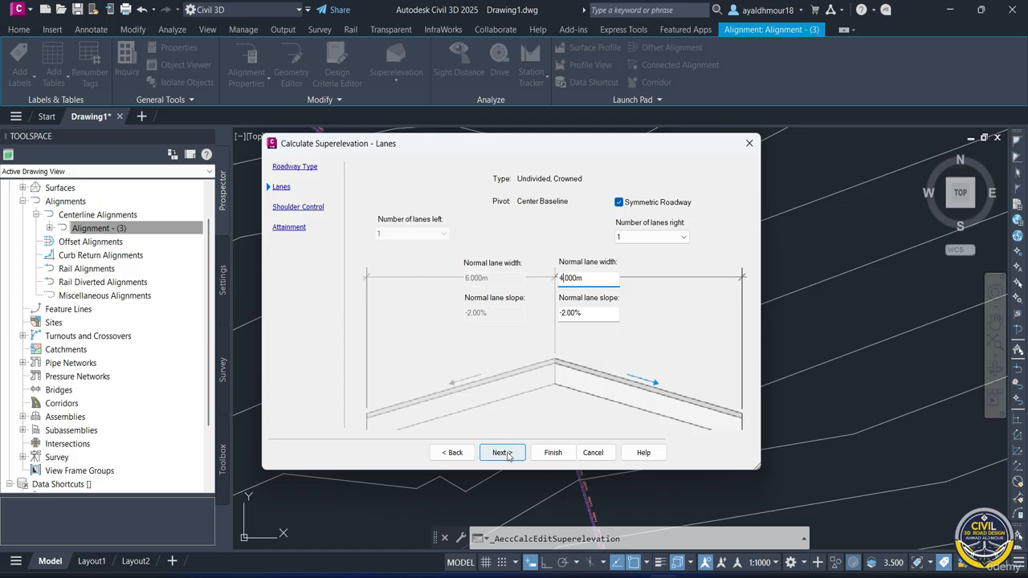
pyautogui.click(507, 453)
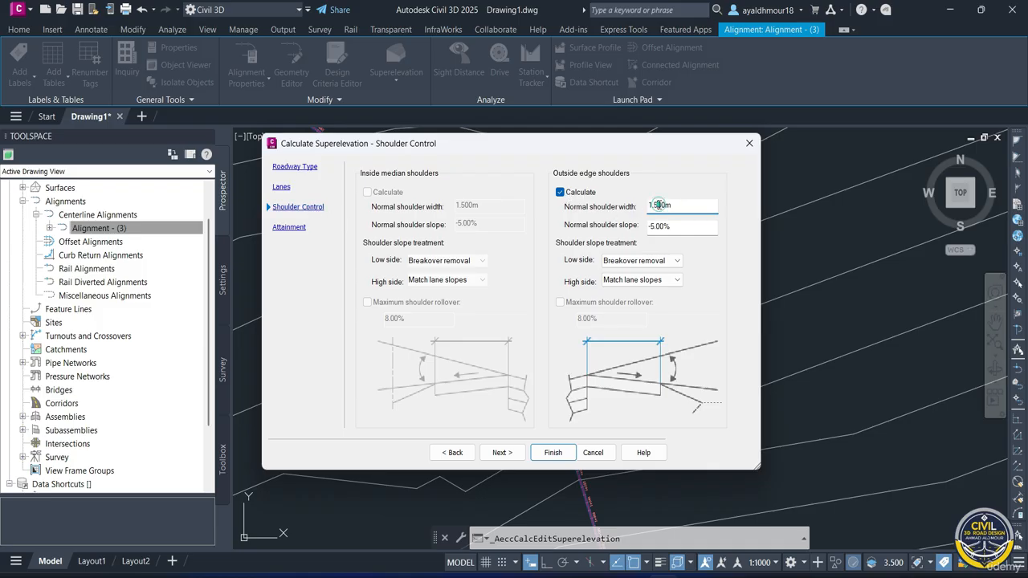
# - Set the outside edge shoulder width to 1.000 m and its normal slope to -4.00%
pyautogui.click(656, 204)
pyautogui.moveTo(650, 226); pyautogui.dragTo(657, 224)
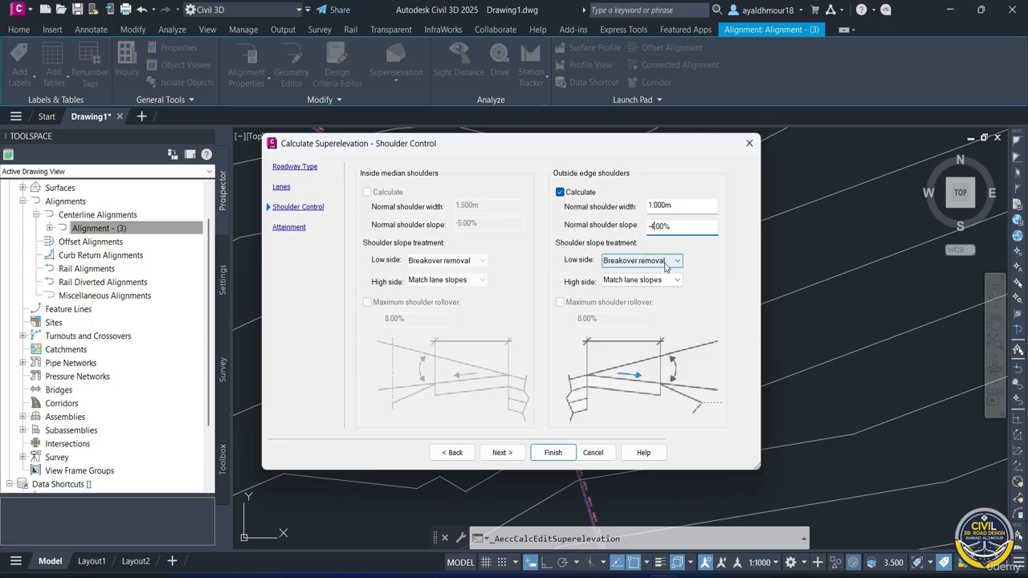
pyautogui.click(665, 266)
pyautogui.click(662, 270)
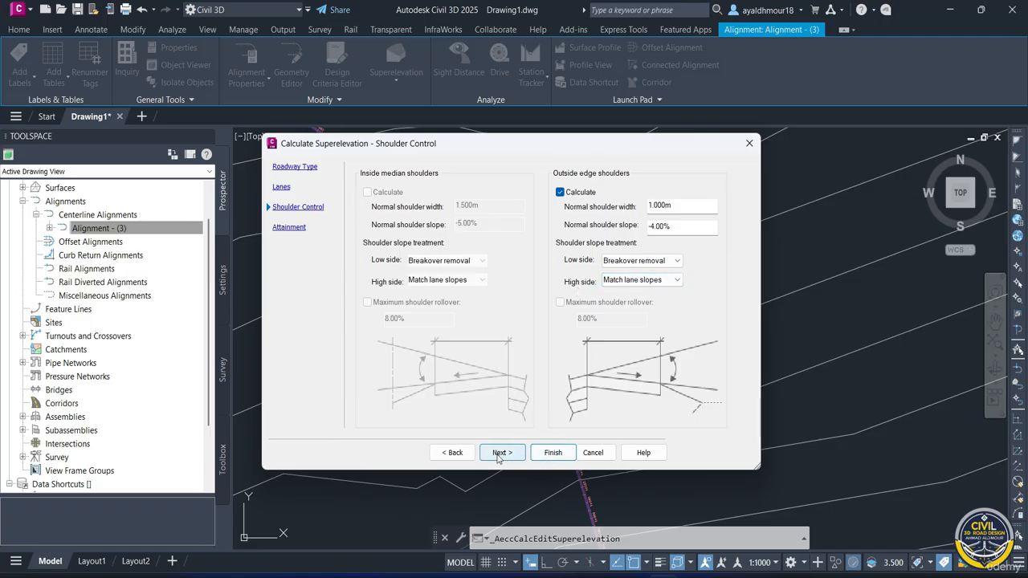
pyautogui.click(502, 453)
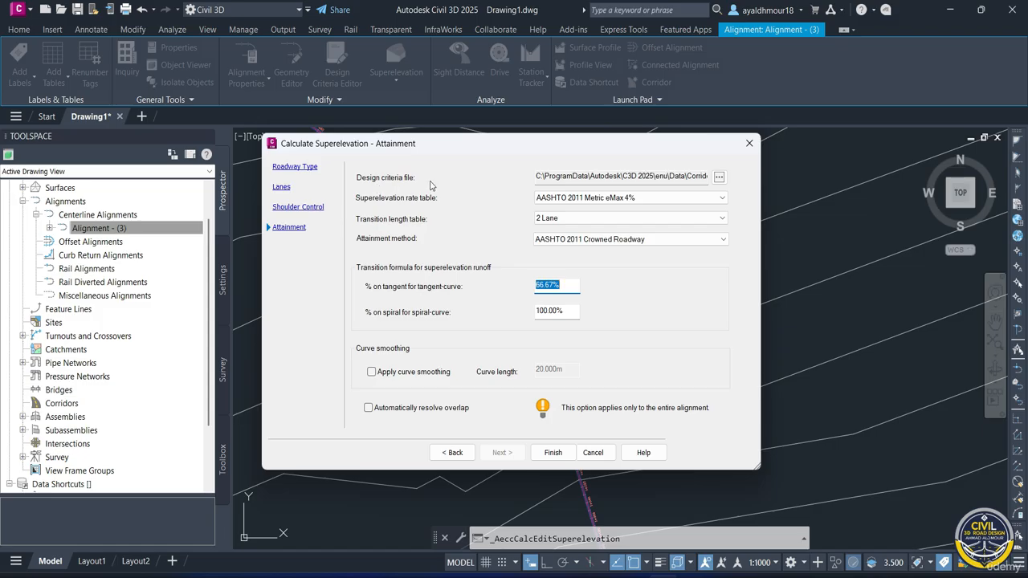
# - Load the Autodesk Civil 3D Metric (2018) design criteria file and choose the AASHTO 2018 Metric eMax 6% rate table
pyautogui.moveTo(687, 176); pyautogui.dragTo(748, 178)
pyautogui.click(720, 179)
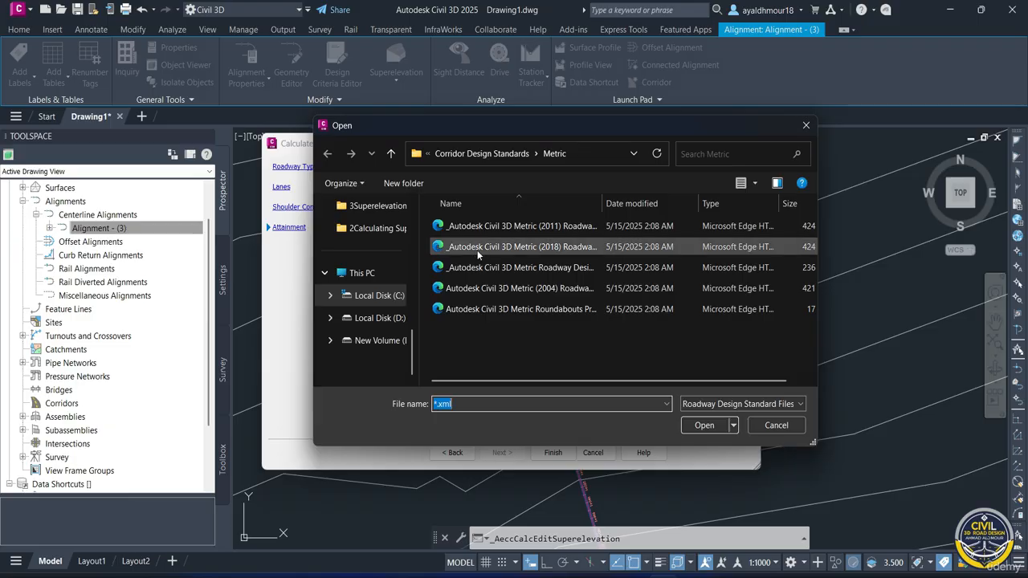
pyautogui.doubleClick(474, 251)
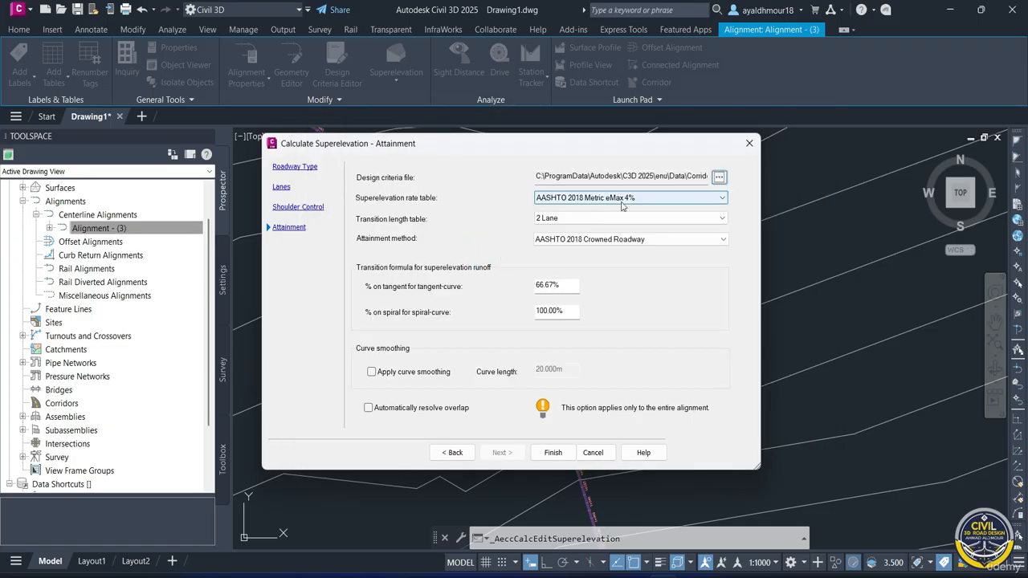
pyautogui.click(623, 202)
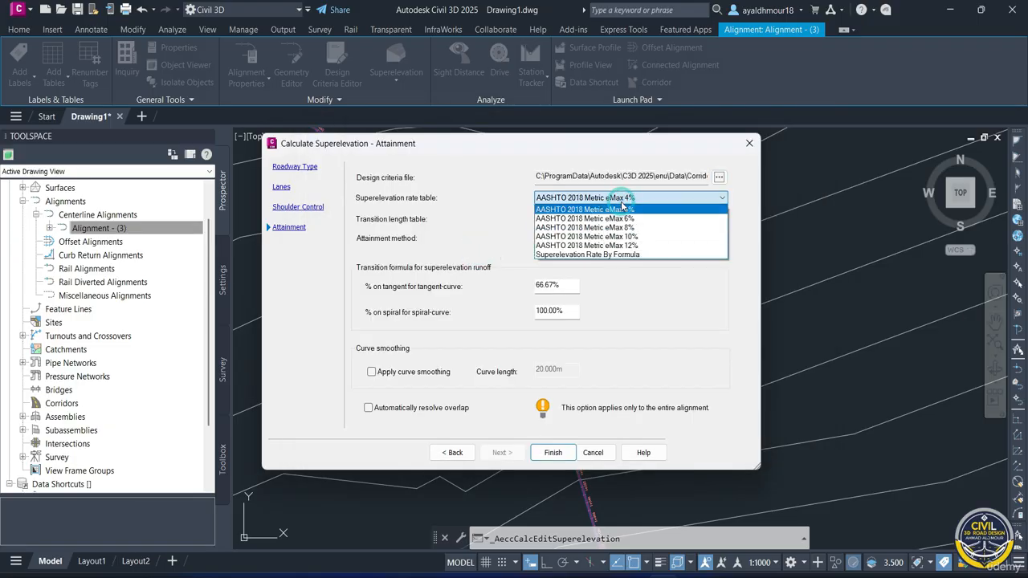
pyautogui.click(636, 218)
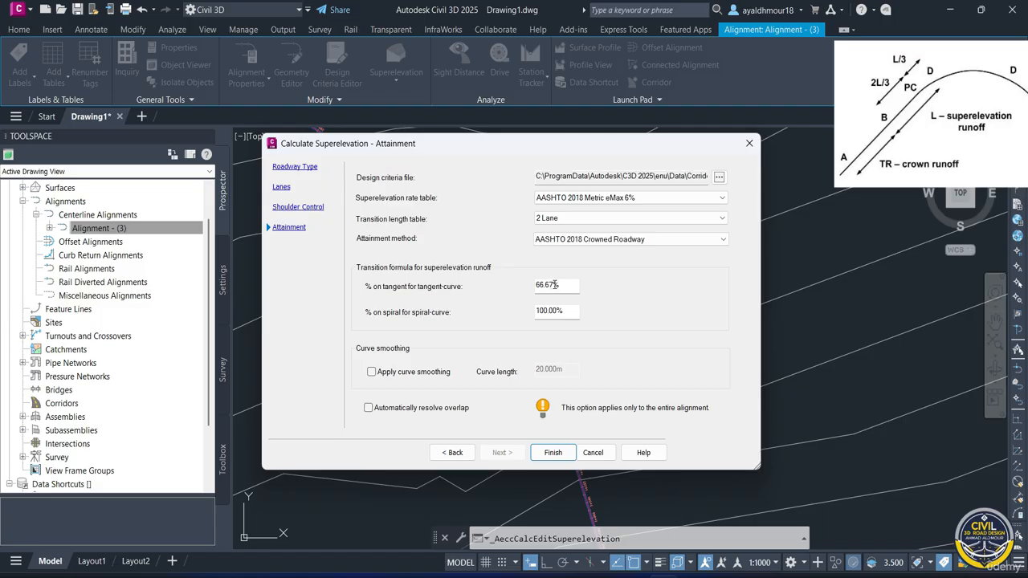
# - Set the percentage on tangent for tangent-curve runoff to 70% and finish the superelevation calculation
pyautogui.doubleClick(554, 285)
pyautogui.write('70')
pyautogui.press('Tab')
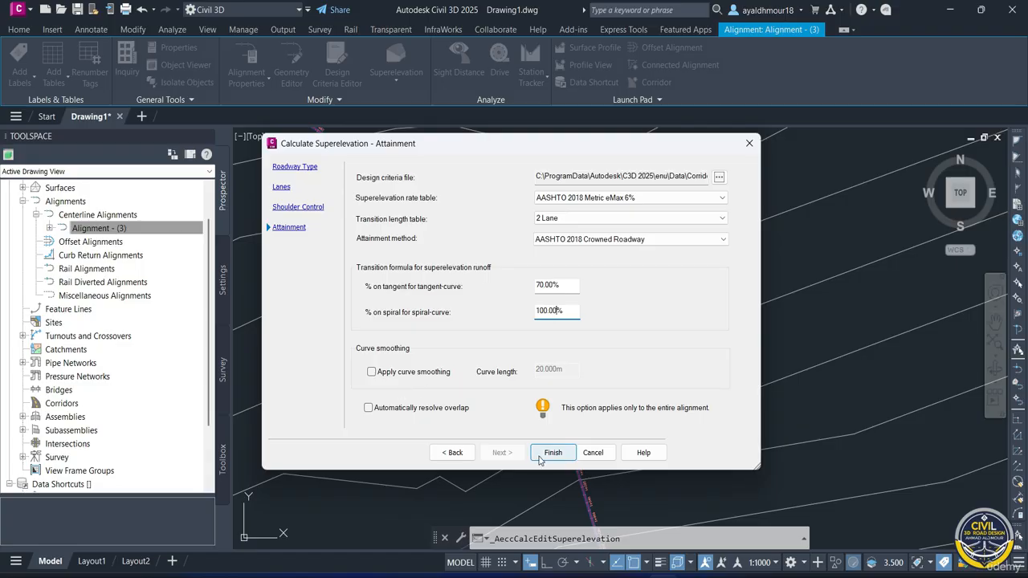
pyautogui.click(543, 454)
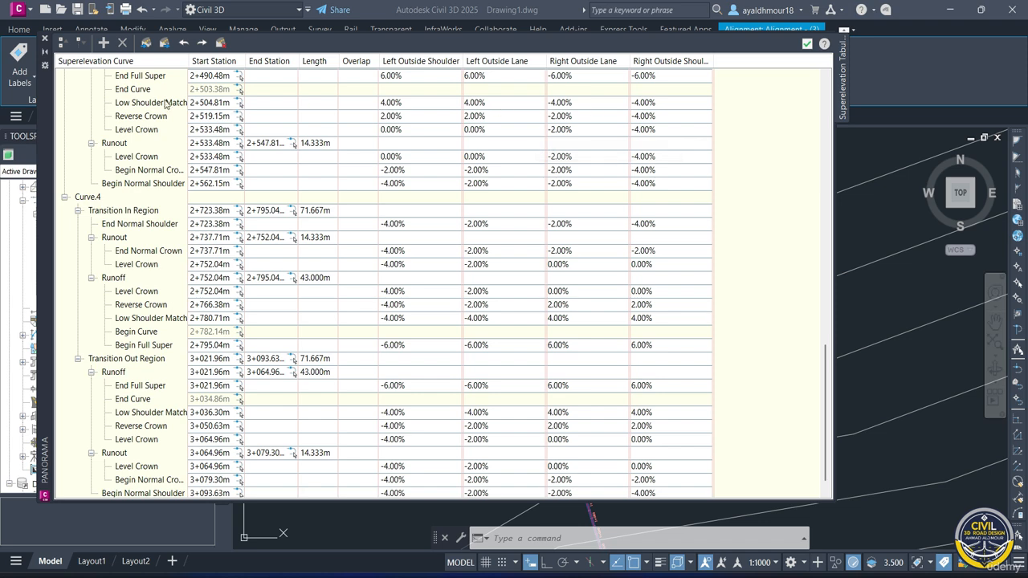
# - Review the superelevation tabular editor curve by curve, then close the editor
pyautogui.scroll(15, 81, 145)
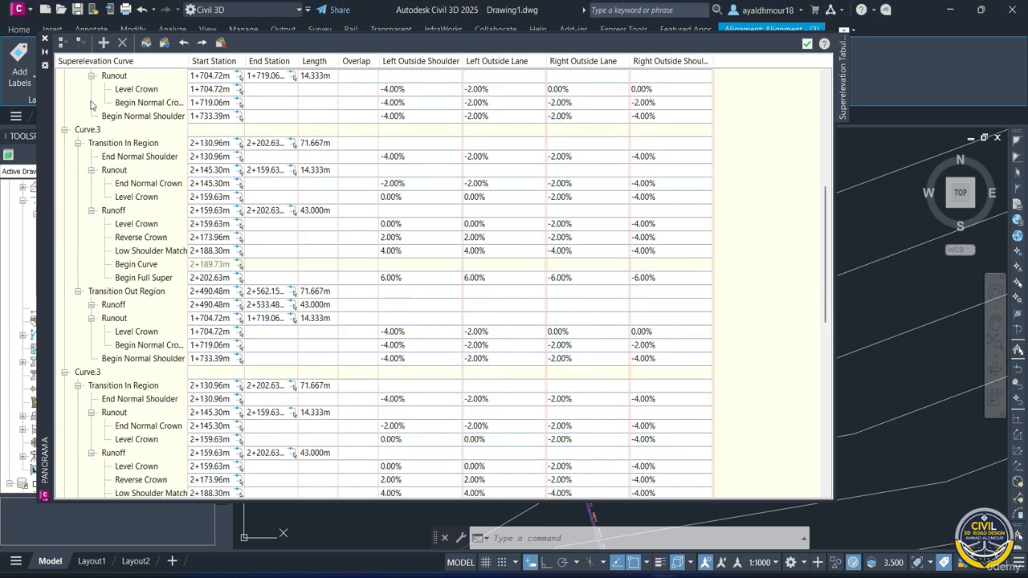
pyautogui.scroll(5, 89, 108)
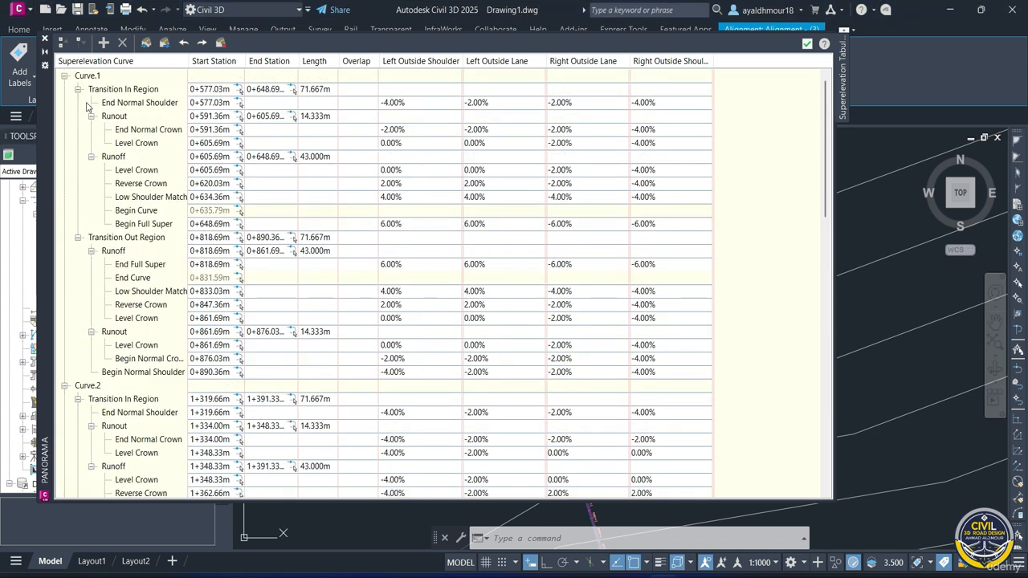
pyautogui.click(64, 76)
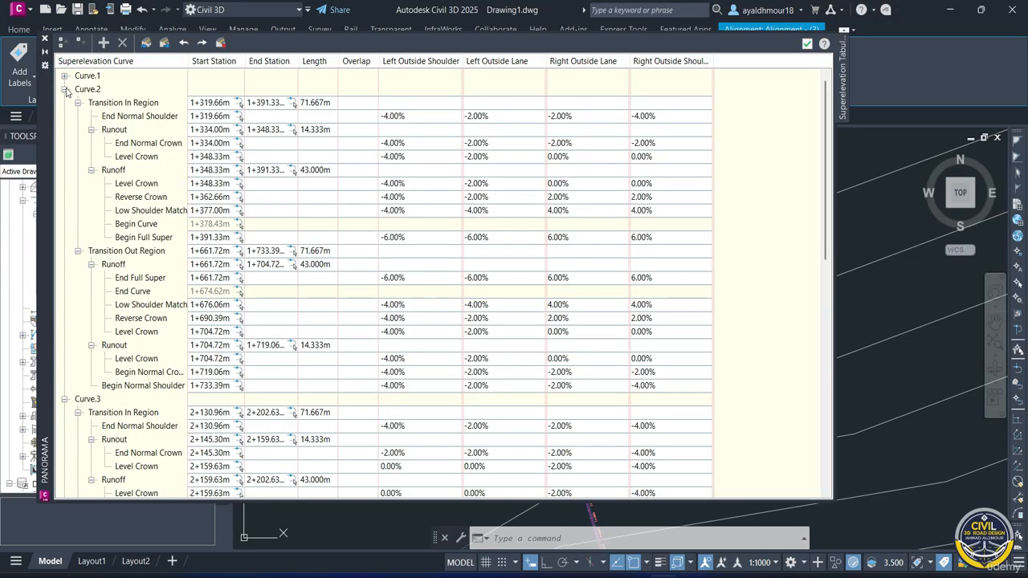
pyautogui.click(64, 89)
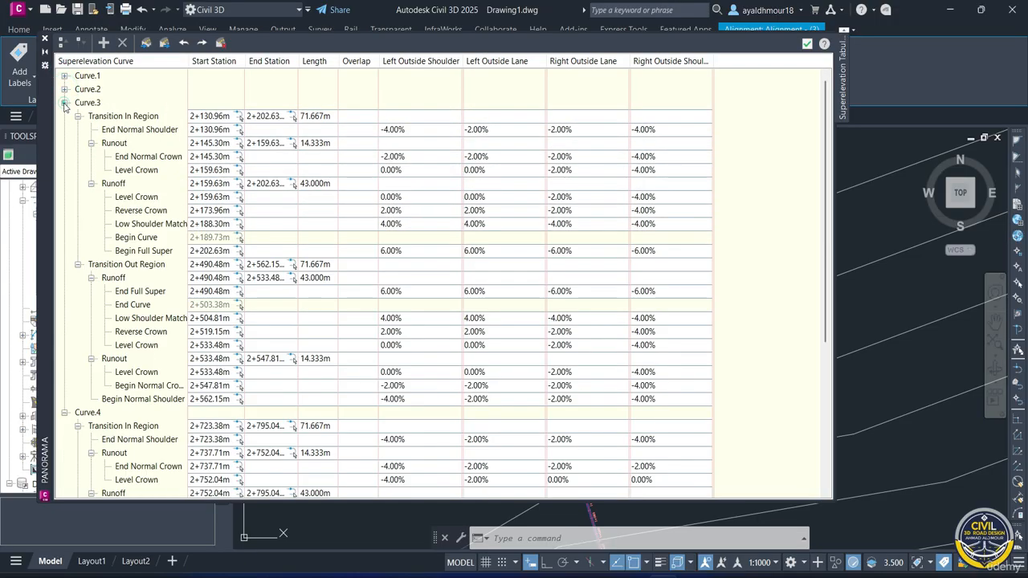
pyautogui.click(64, 103)
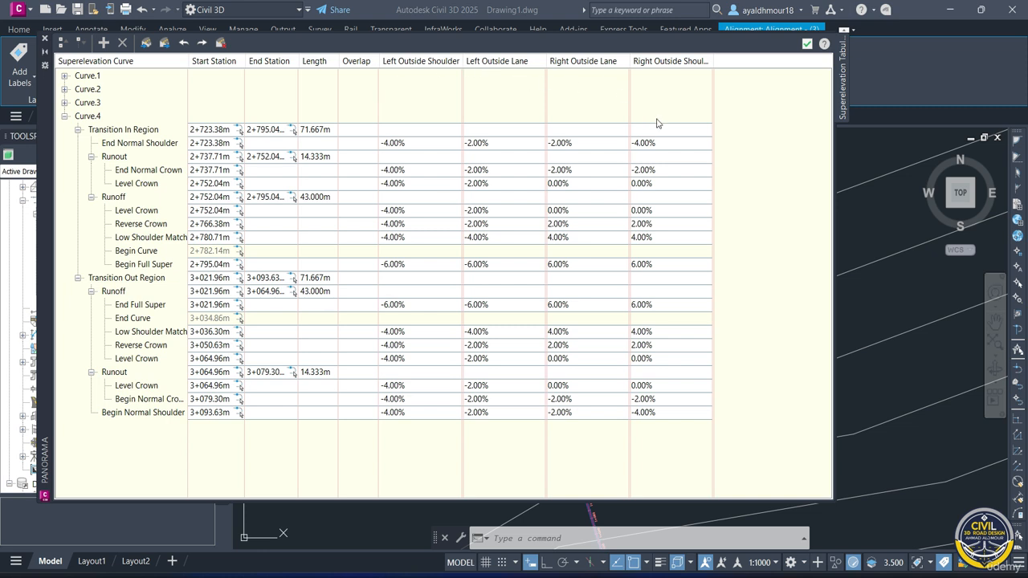
pyautogui.click(807, 44)
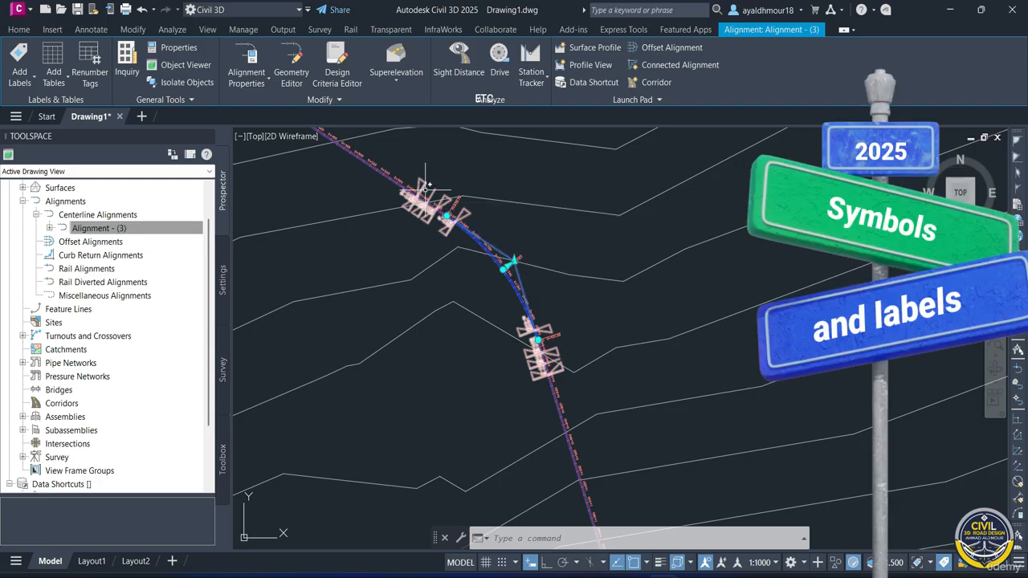
# - Inspect the superelevation symbols and slope labels along the alignment's curves in the drawing
pyautogui.scroll(4, 418, 186)
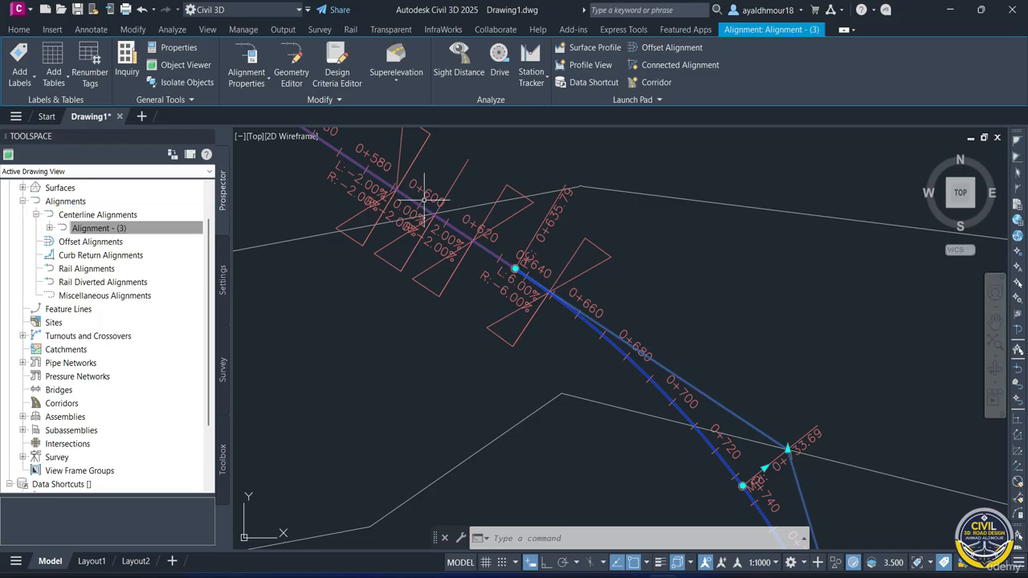
pyautogui.scroll(-4, 406, 197)
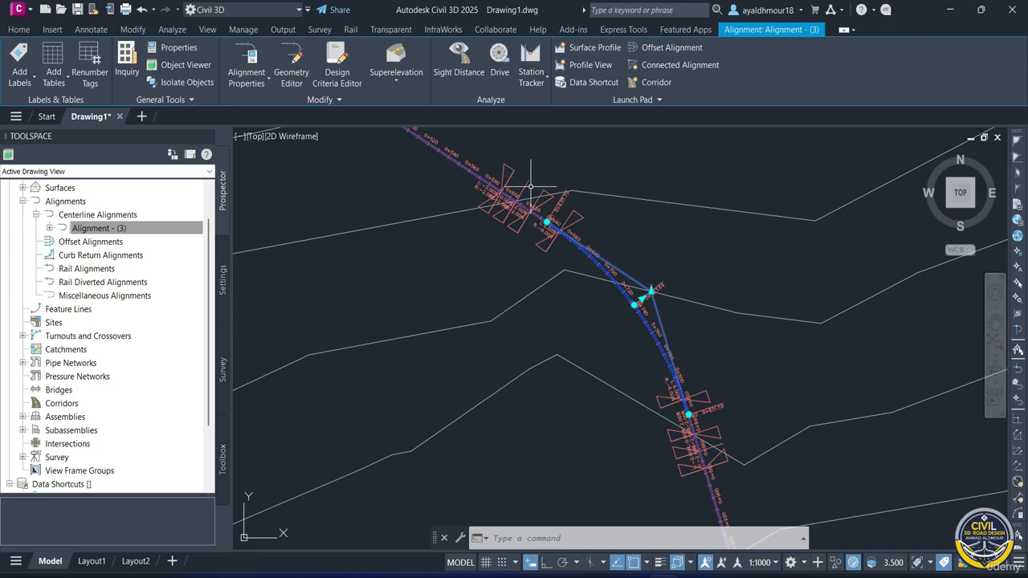
pyautogui.scroll(4, 551, 193)
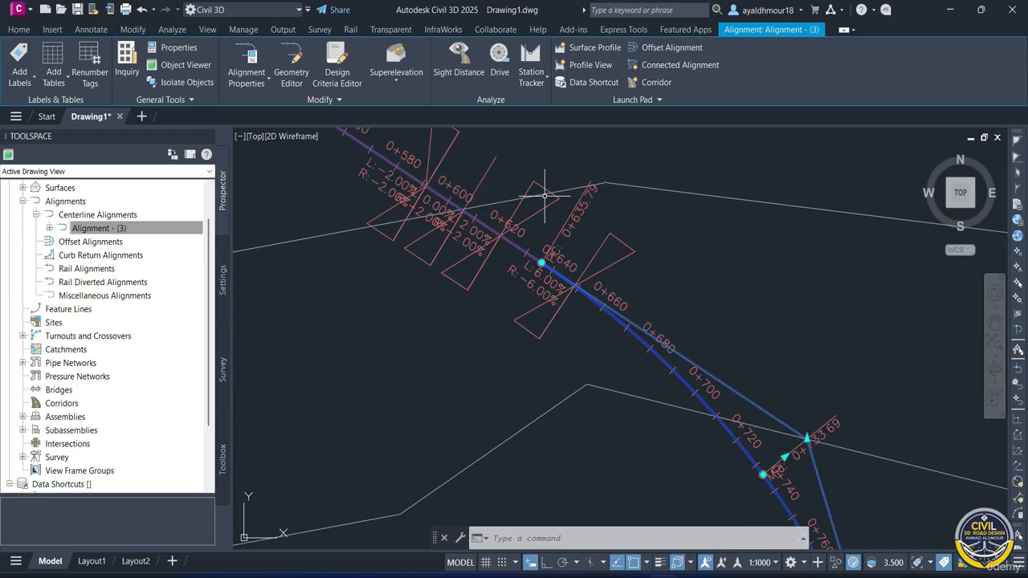
pyautogui.moveTo(544, 195)
pyautogui.moveTo(423, 151)
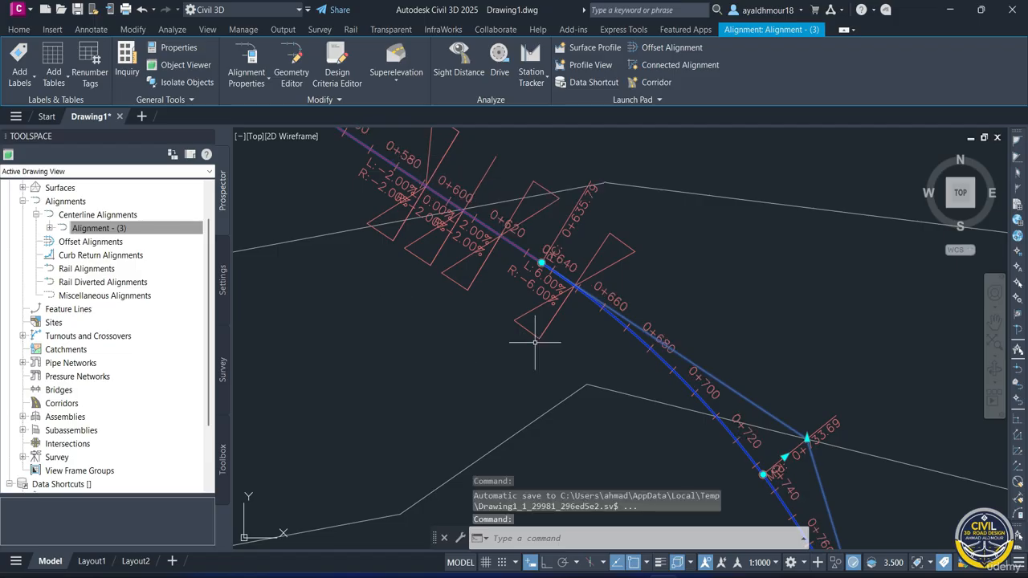
pyautogui.scroll(-5, 534, 342)
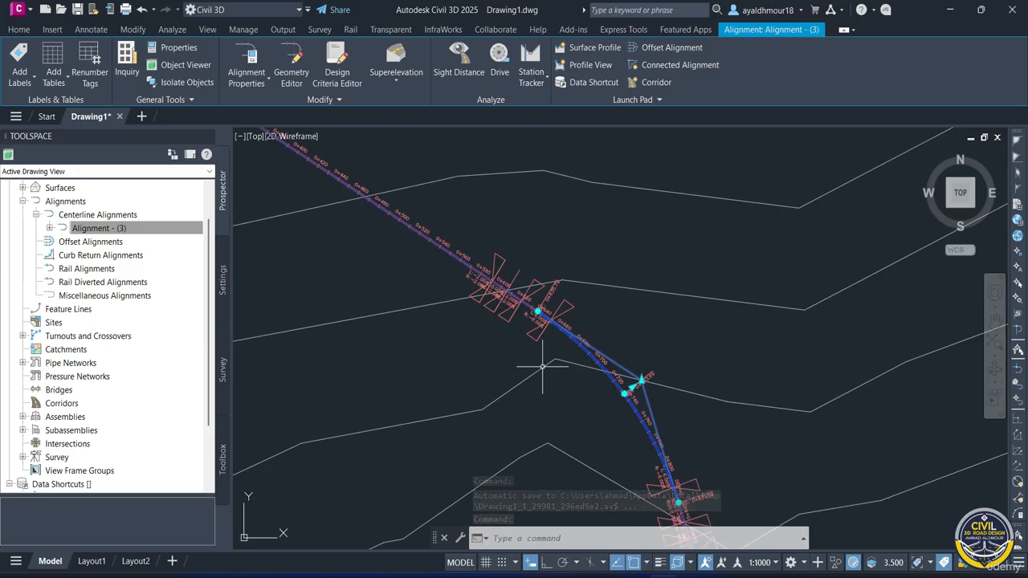
pyautogui.moveTo(532, 356)
pyautogui.mouseDown(button='middle')
pyautogui.moveTo(551, 319)
pyautogui.moveTo(551, 269)
pyautogui.mouseUp(button='middle')
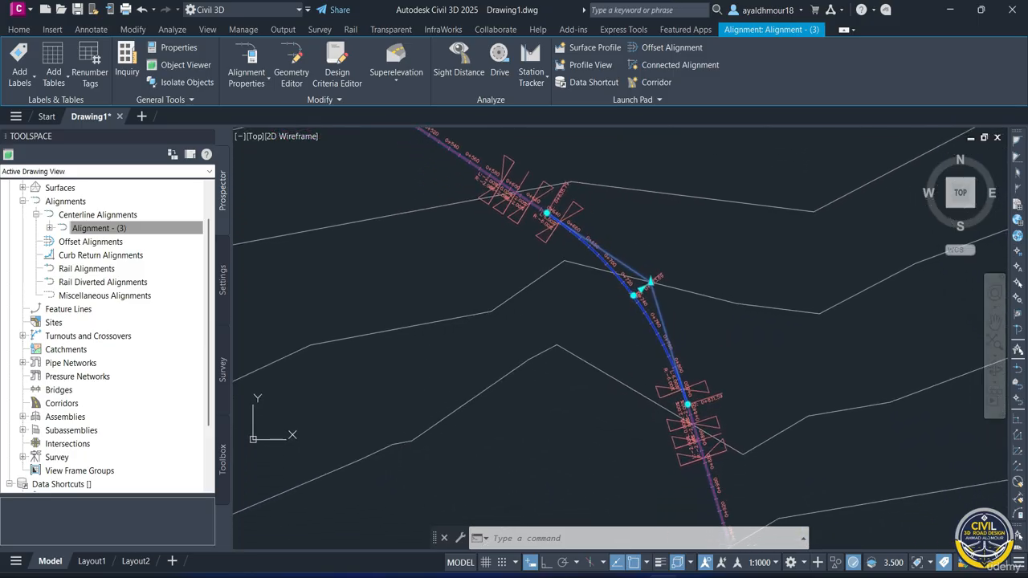